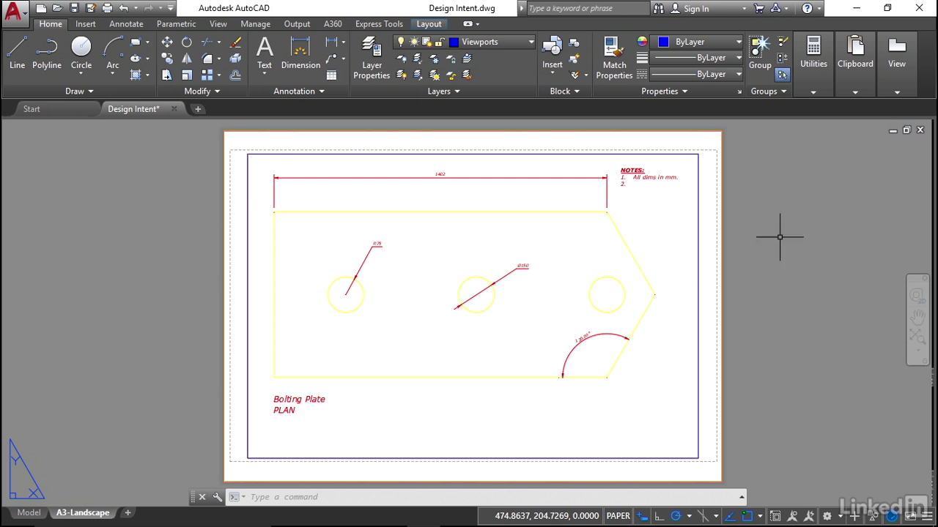
Step: Switch to model space and zoom out and pan until the Dimensions Table and bolting plate both show
left_click(29, 512)
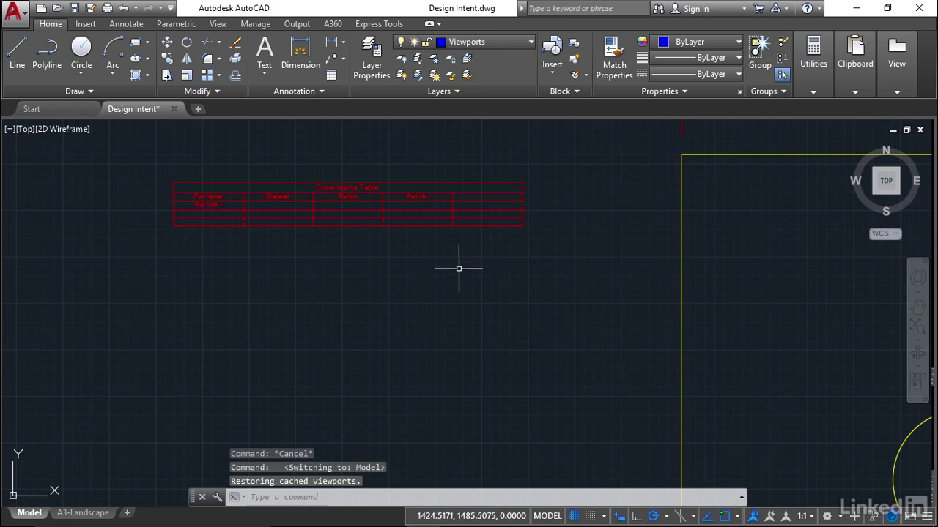
scroll(459, 263, "down", 4)
scroll(460, 263, "down", 2)
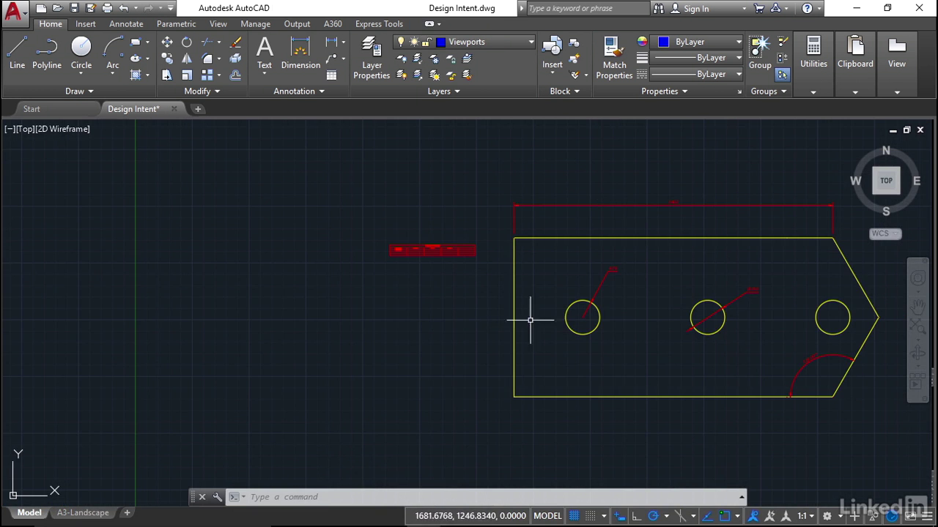
mouse_move(668, 276)
middle_mouse_down()
mouse_move(576, 258)
mouse_move(487, 270)
middle_mouse_up()
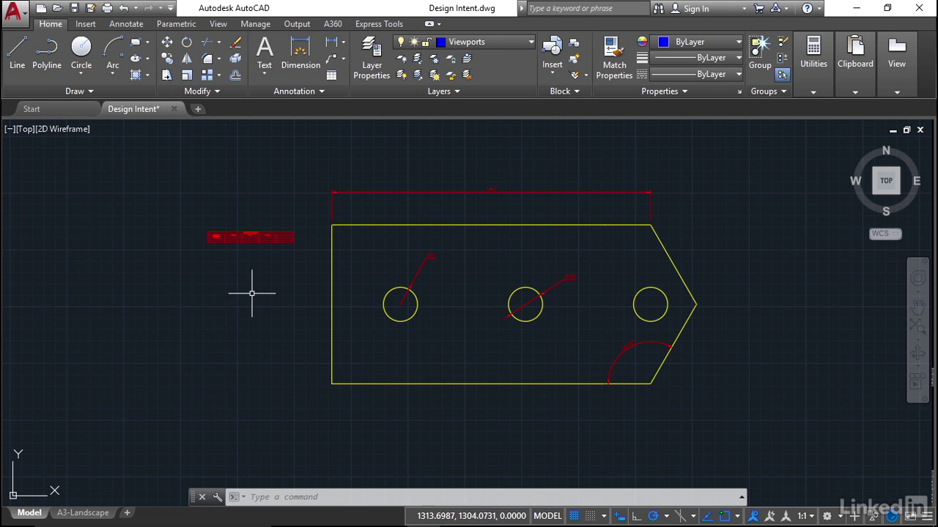
Step: Zoom in on the Dimensions Table and narrow columns A and B to fit Part Name and Diameter
scroll(247, 238, "up", 8)
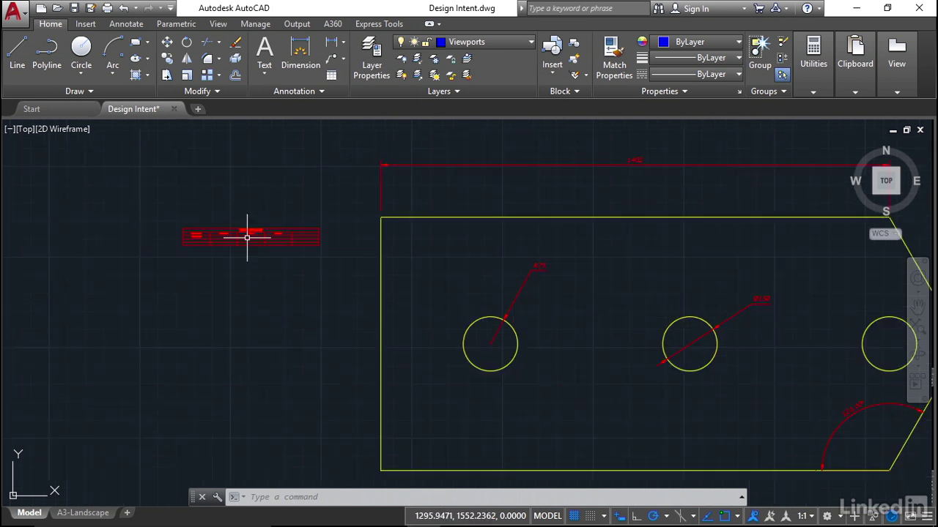
mouse_move(210, 308)
middle_mouse_down()
mouse_move(243, 337)
mouse_move(368, 354)
middle_mouse_up()
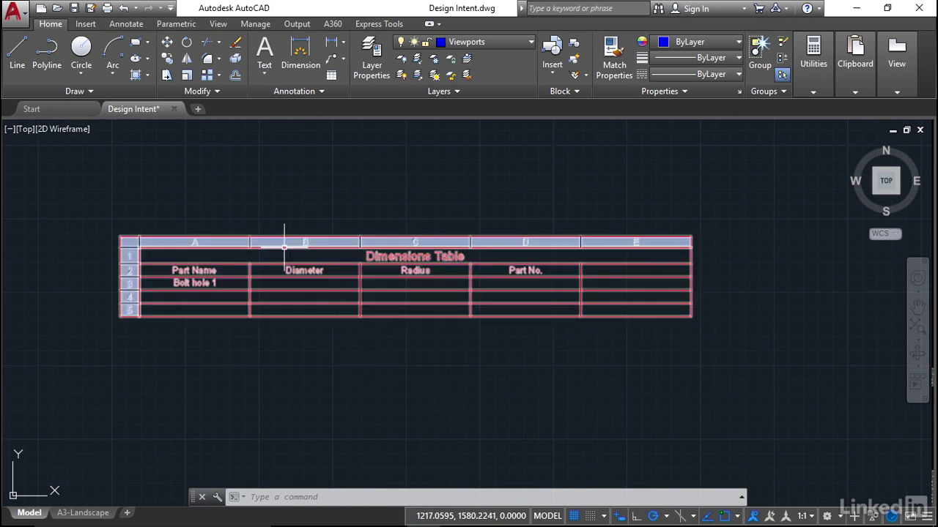
left_click(282, 248)
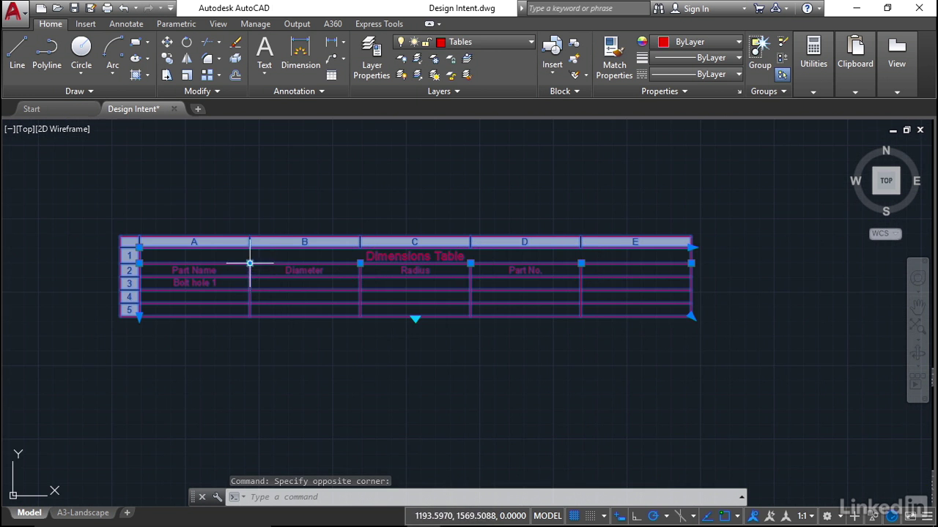
left_click(250, 263)
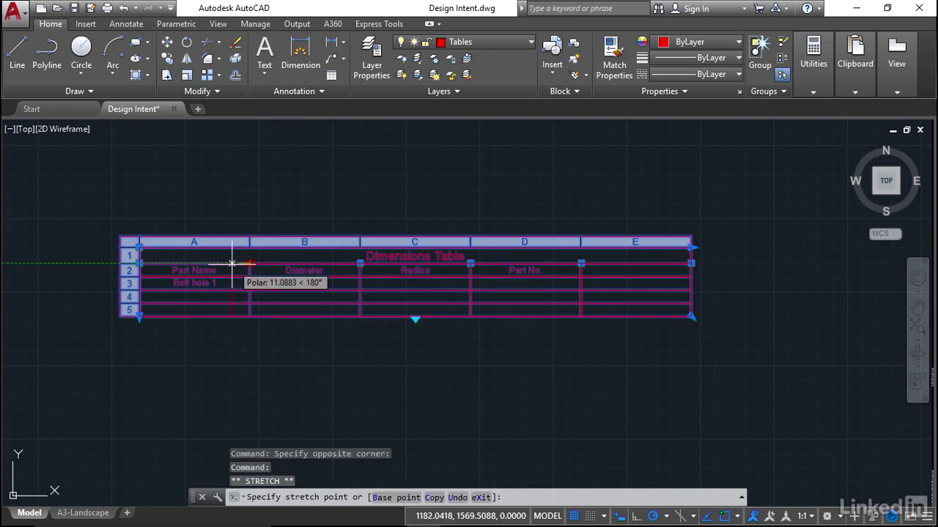
left_click(215, 263)
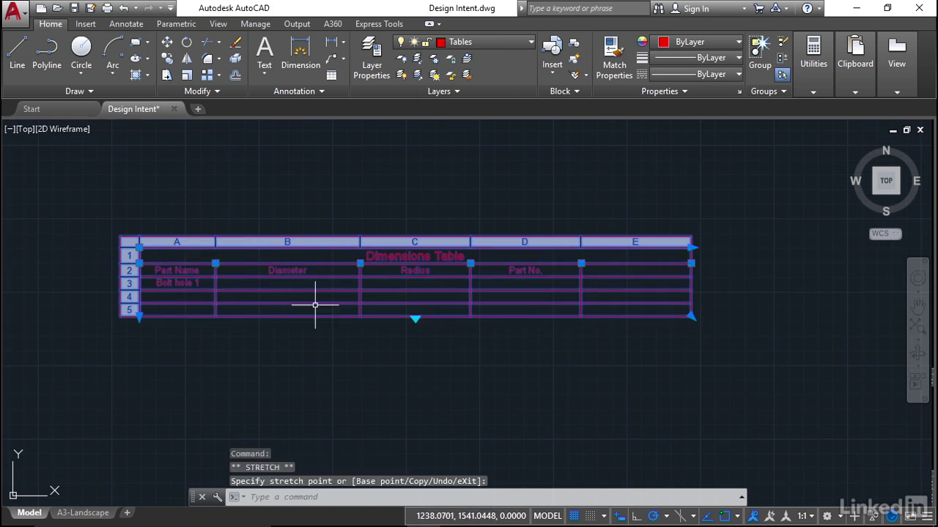
left_click(359, 263)
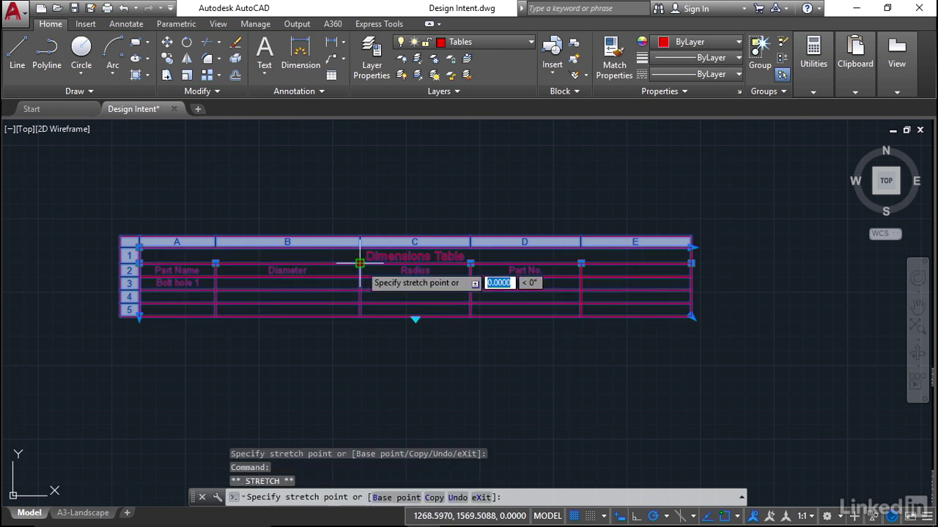
left_click(297, 263)
Step: Narrow columns C and D to fit Radius and Part No., and pull the right edge in to shrink column E
left_click(470, 263)
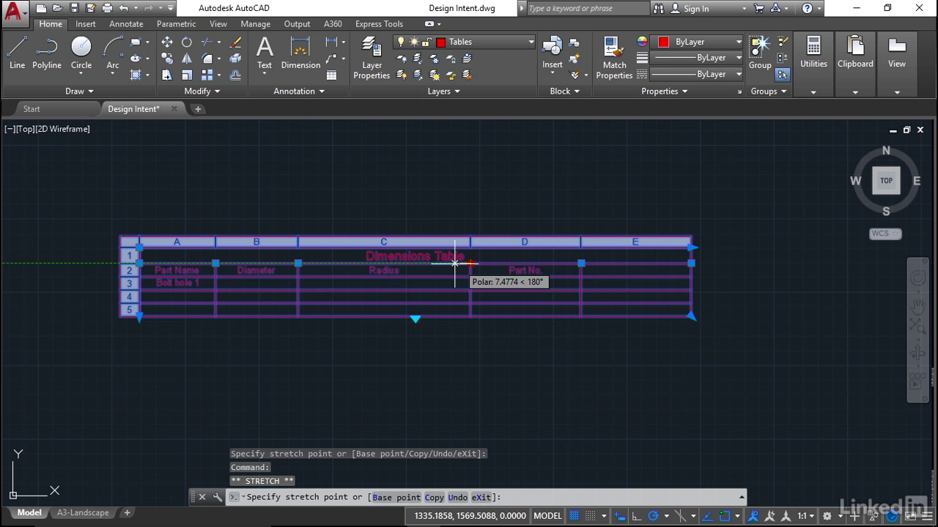
left_click(388, 263)
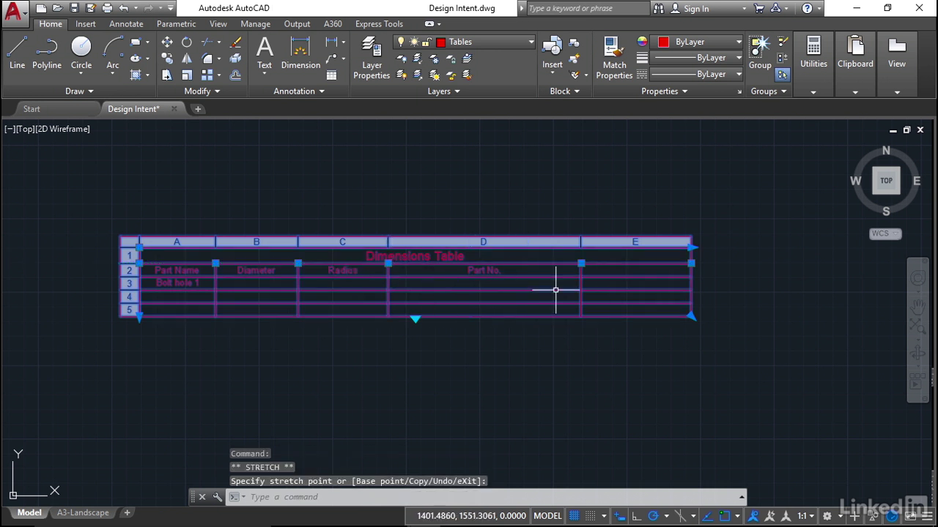
left_click(580, 263)
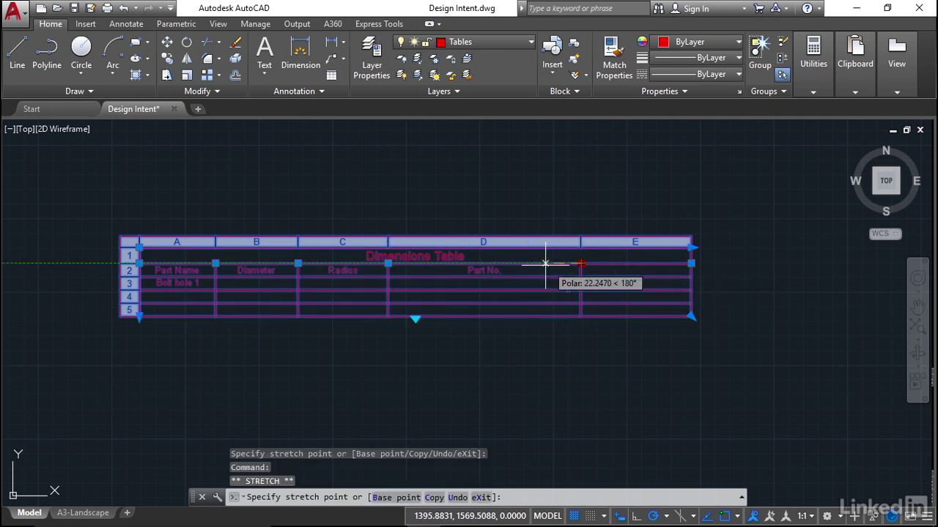
left_click(486, 263)
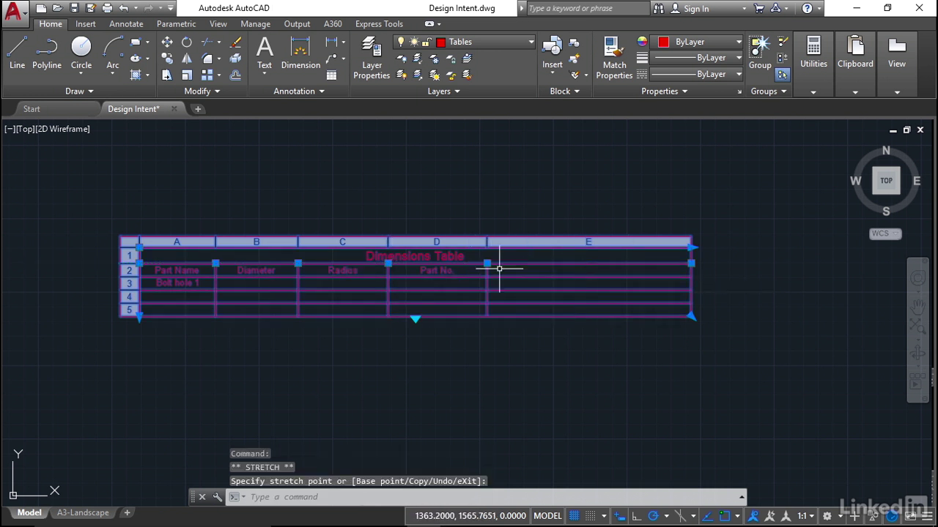
left_click(692, 263)
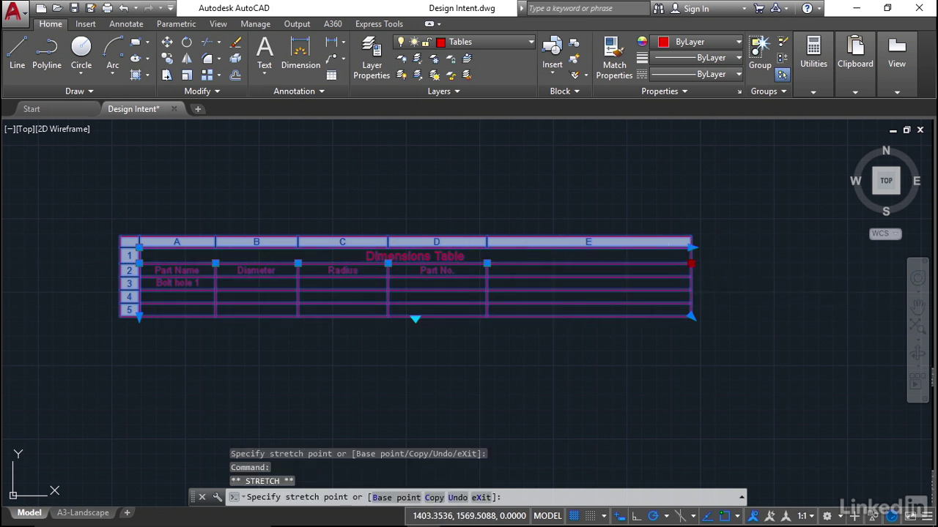
left_click(558, 263)
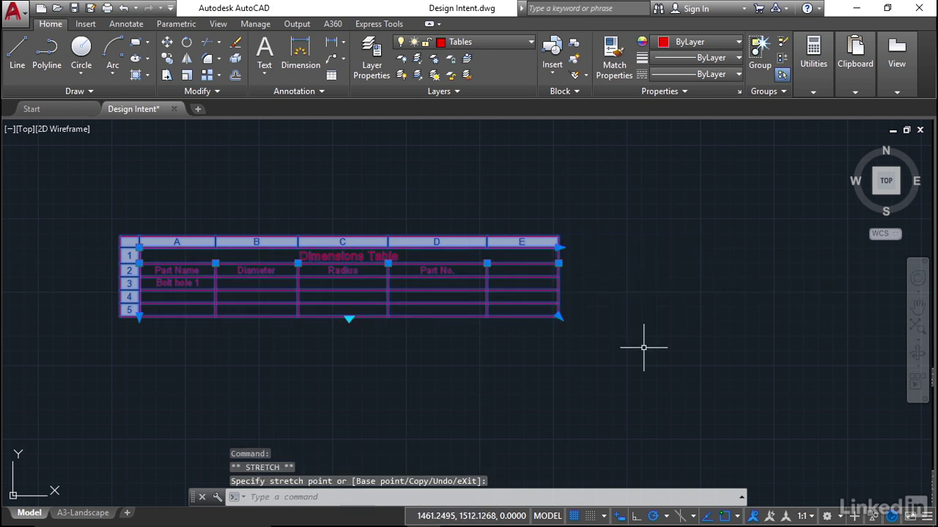
Step: Reselect the resized Dimensions Table, copy it from its right-click menu, and deselect it
key("Escape")
key("Escape")
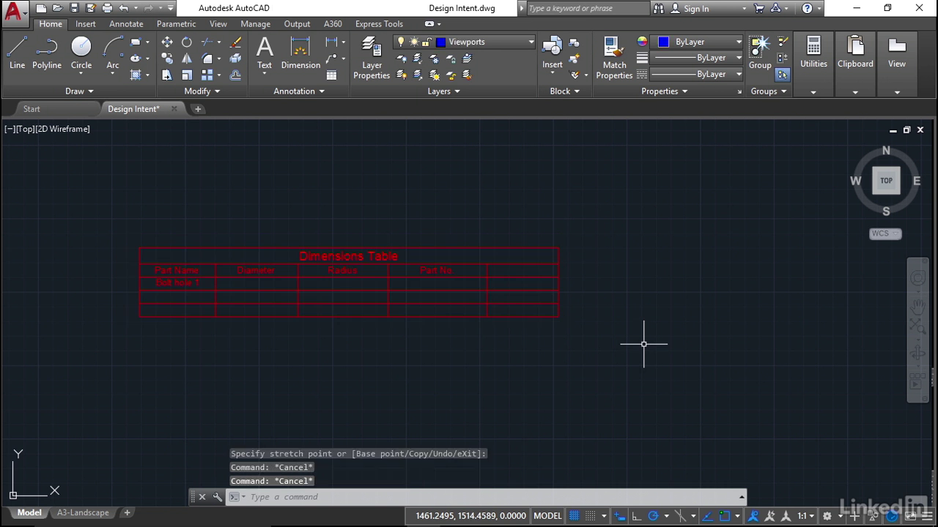
left_click(257, 248)
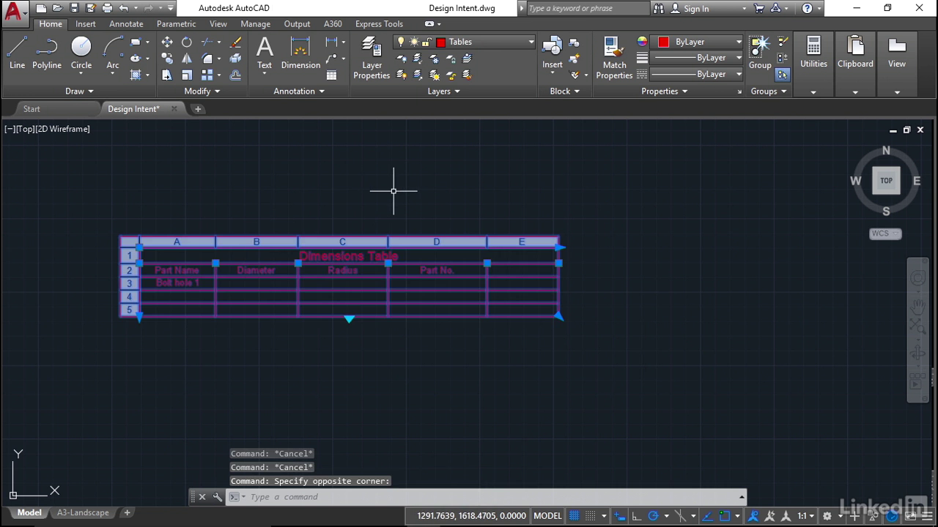
right_click(258, 163)
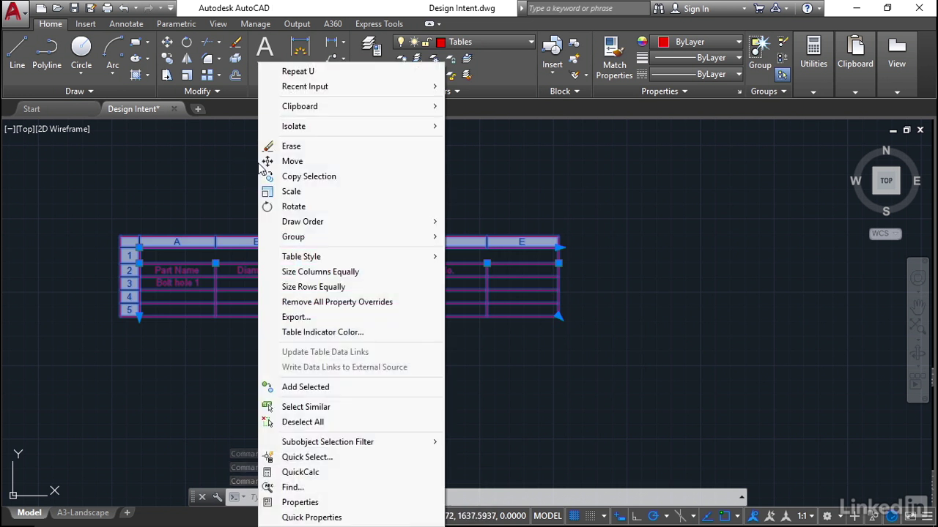
mouse_move(336, 109)
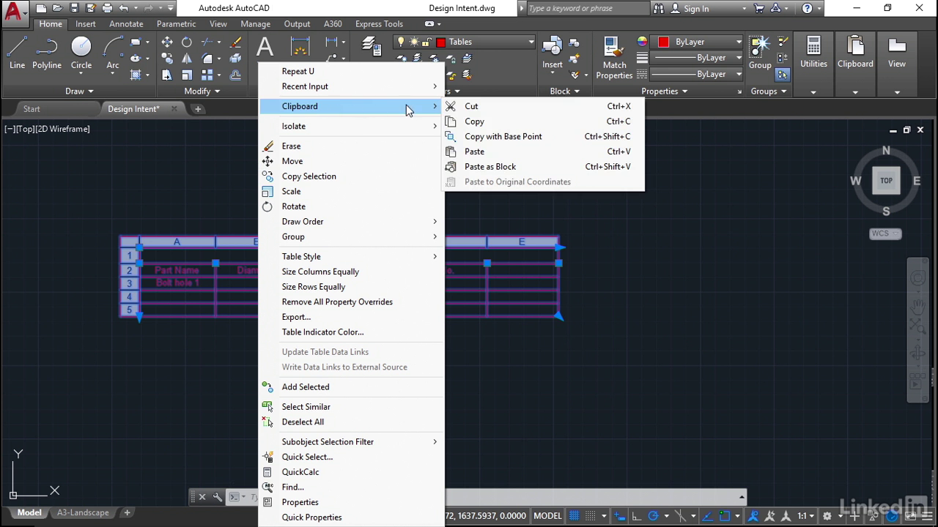
left_click(474, 122)
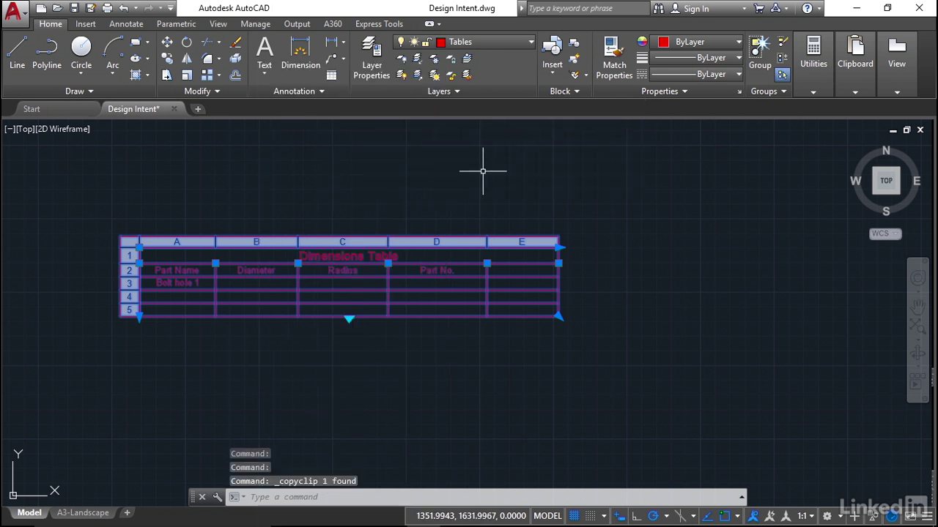
key("Escape")
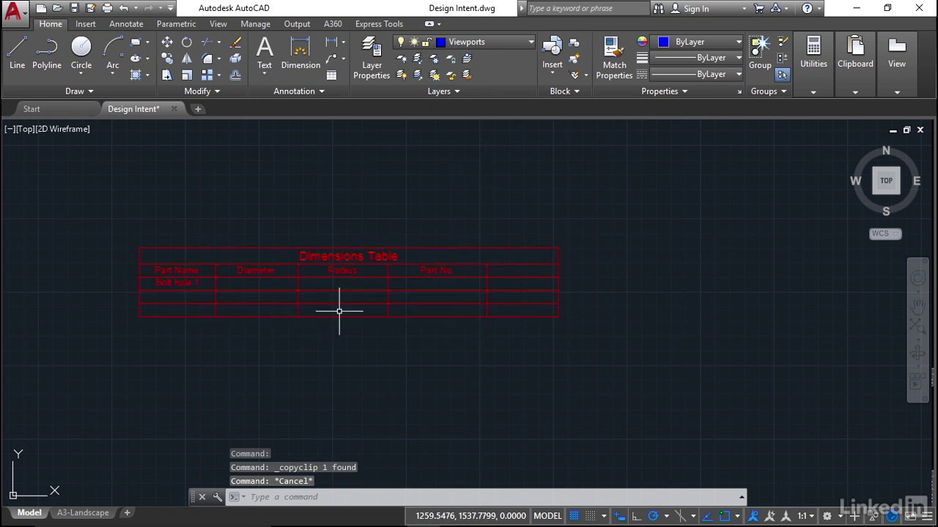
Step: On the A3-Landscape layout, paste the copied table and place it below the bolting plate plan
left_click(82, 513)
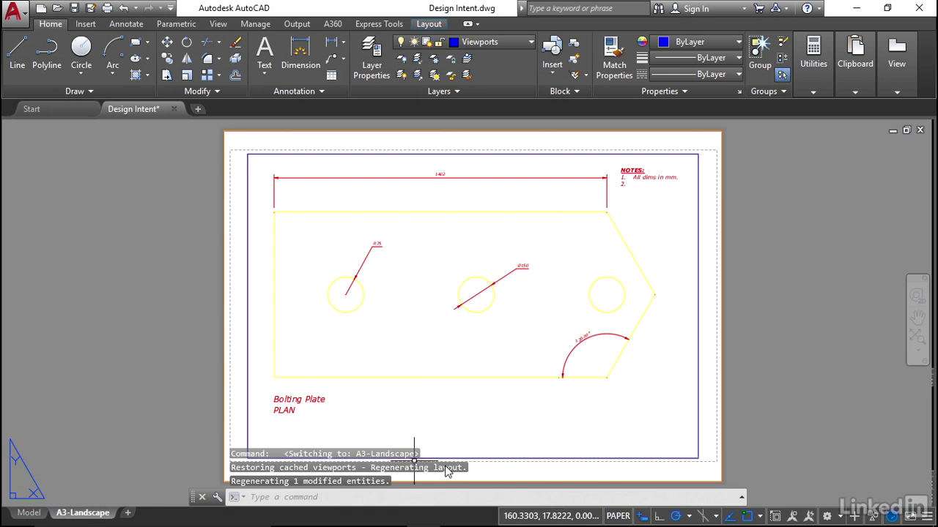
right_click(410, 197)
mouse_move(487, 237)
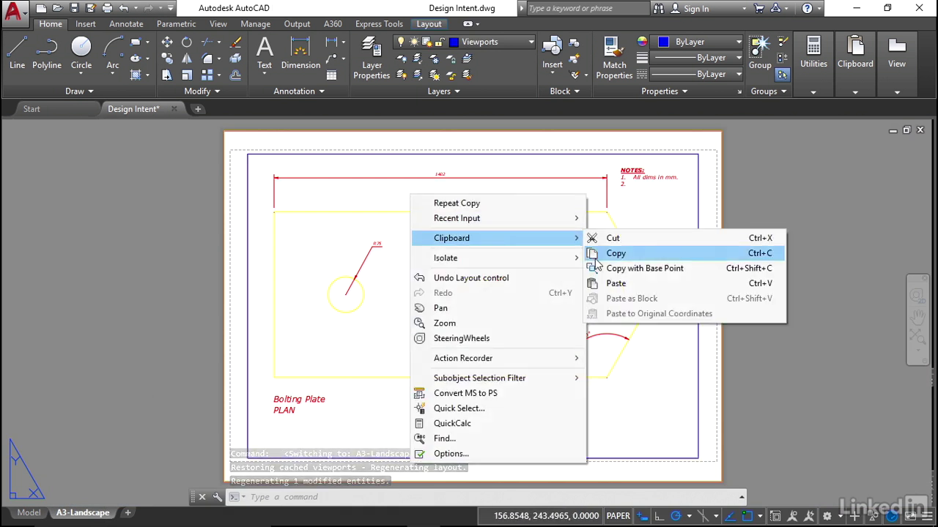
left_click(657, 286)
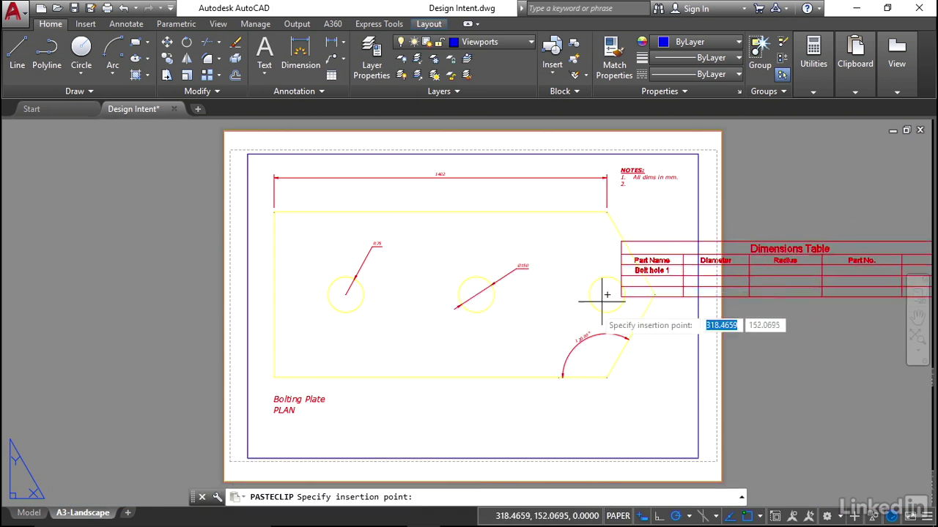
left_click(328, 446)
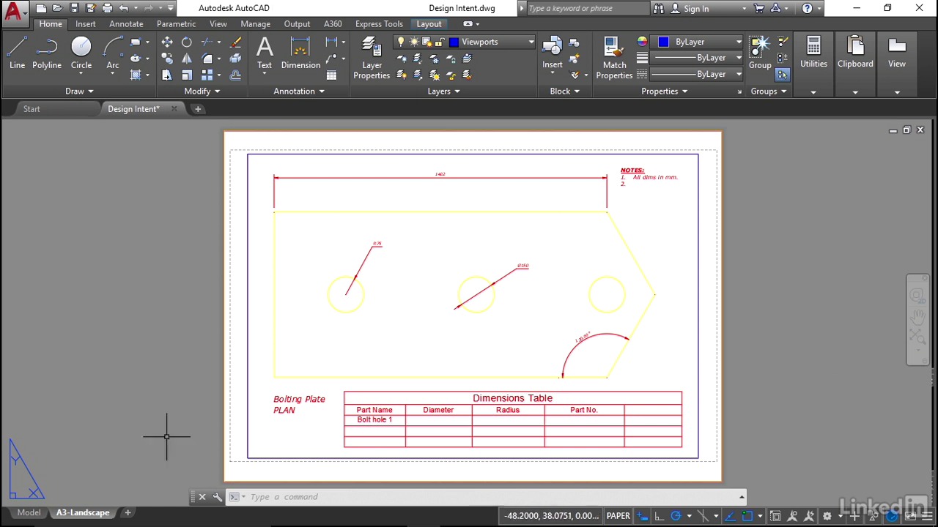
Step: Delete the original Dimensions Table in model space, then zoom to extents and centre the plate
left_click(29, 513)
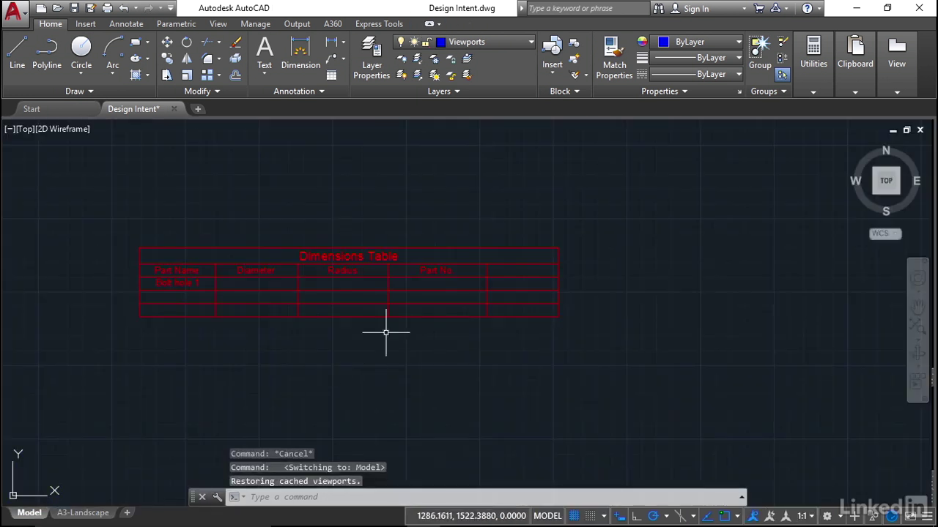
left_click(368, 246)
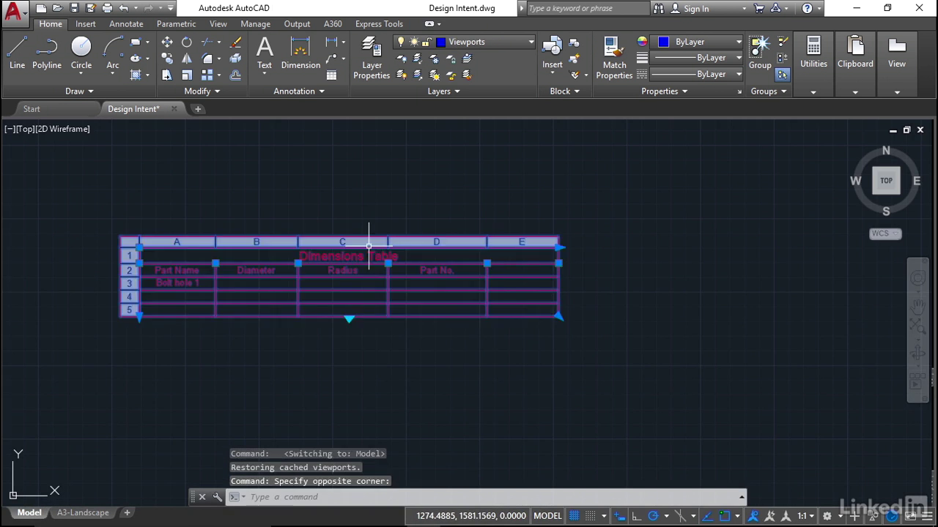
key("Delete")
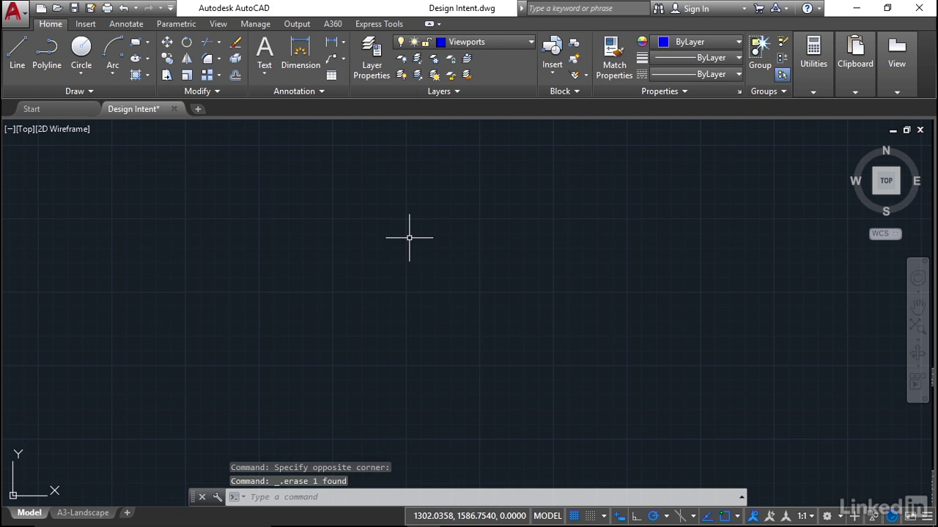
middle_click(410, 237)
middle_click(410, 238)
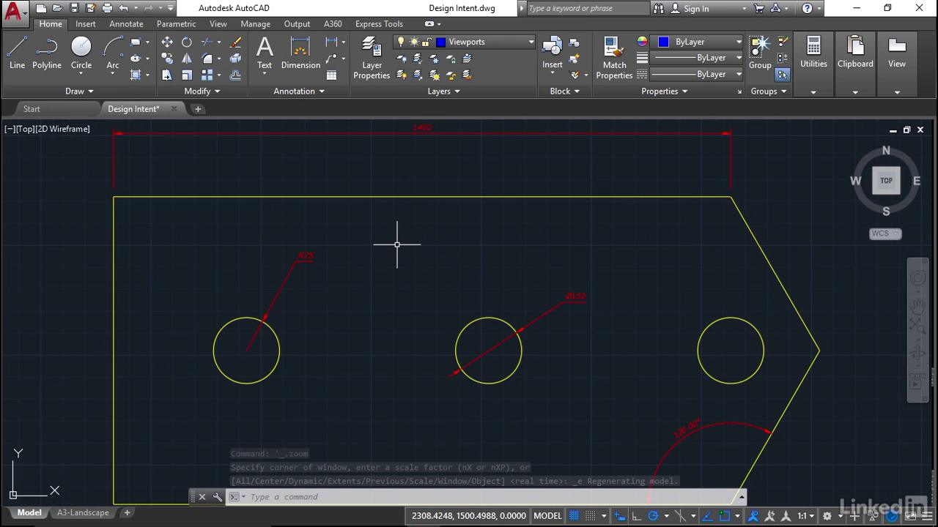
scroll(396, 244, "down", 2)
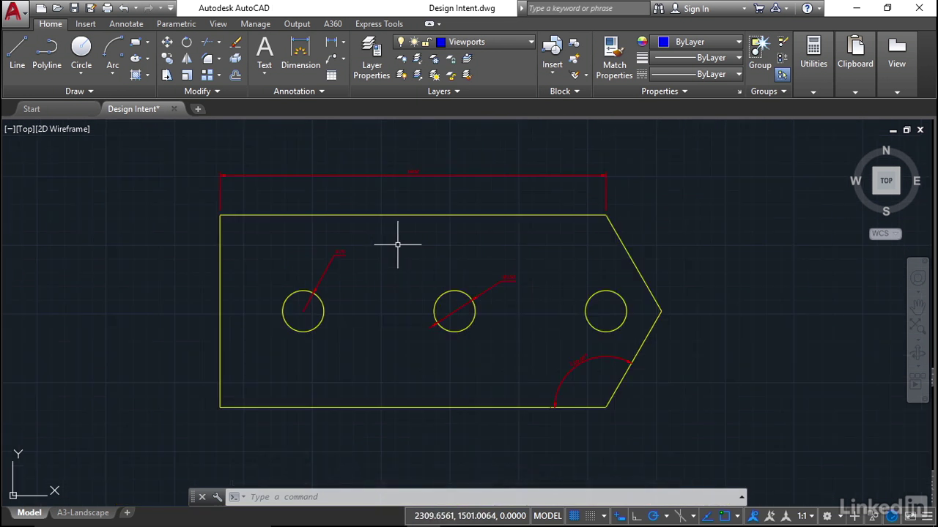
middle_click_drag(432, 245, 461, 246)
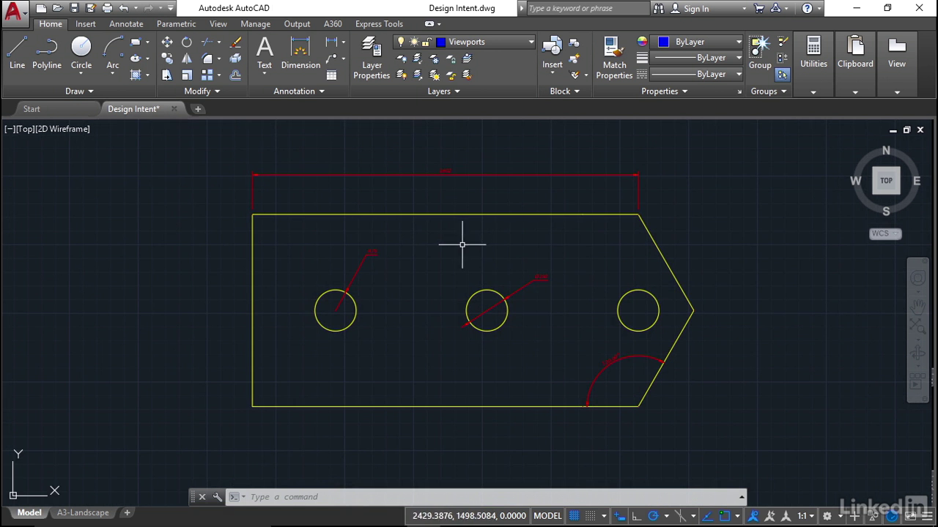
Step: Go to the A3-Landscape layout and open its Plot dialog from the tab's context menu
left_click(92, 516)
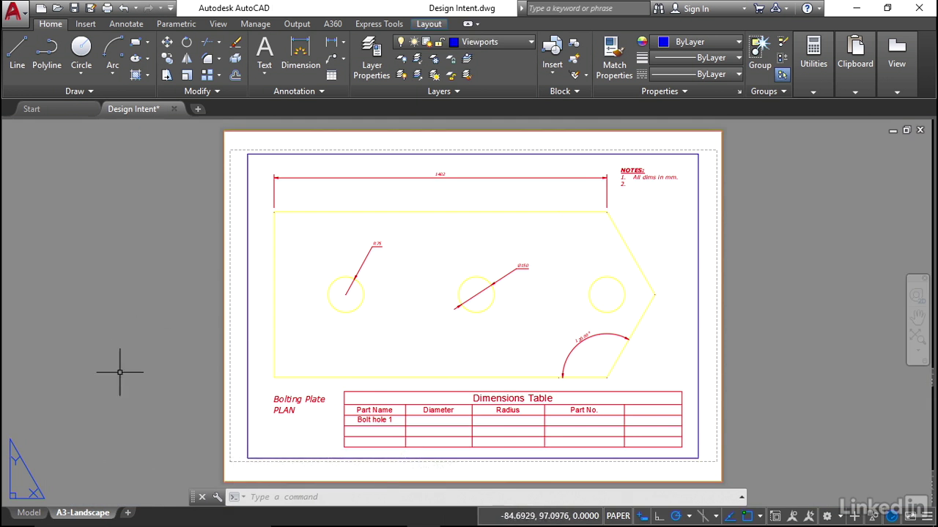
right_click(80, 517)
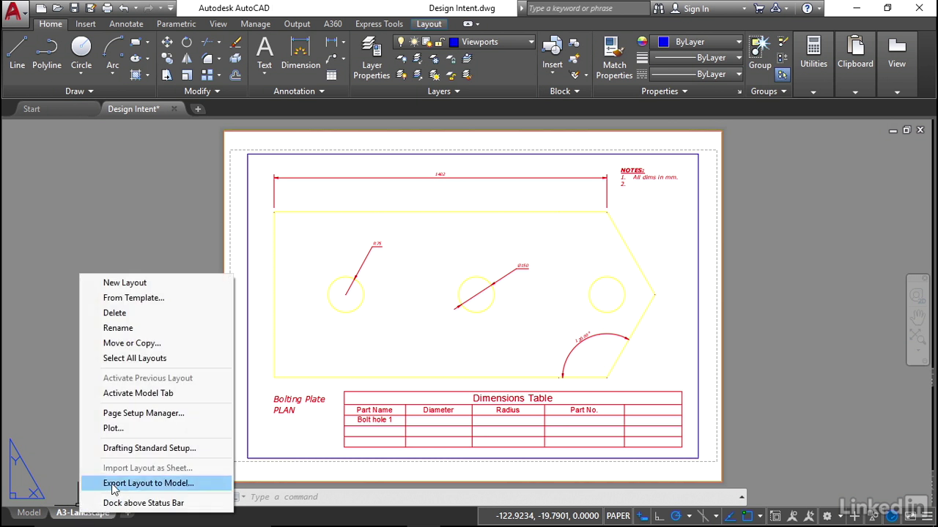
left_click(126, 434)
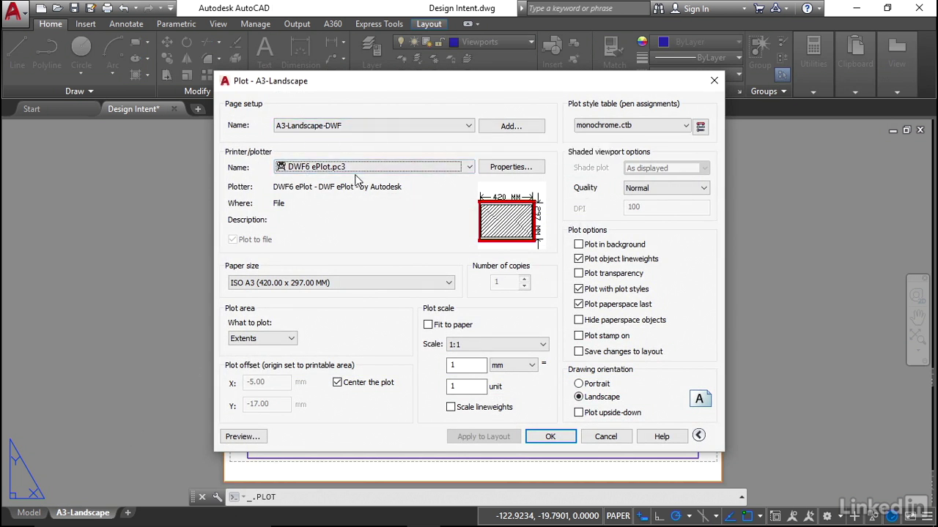
left_click(241, 437)
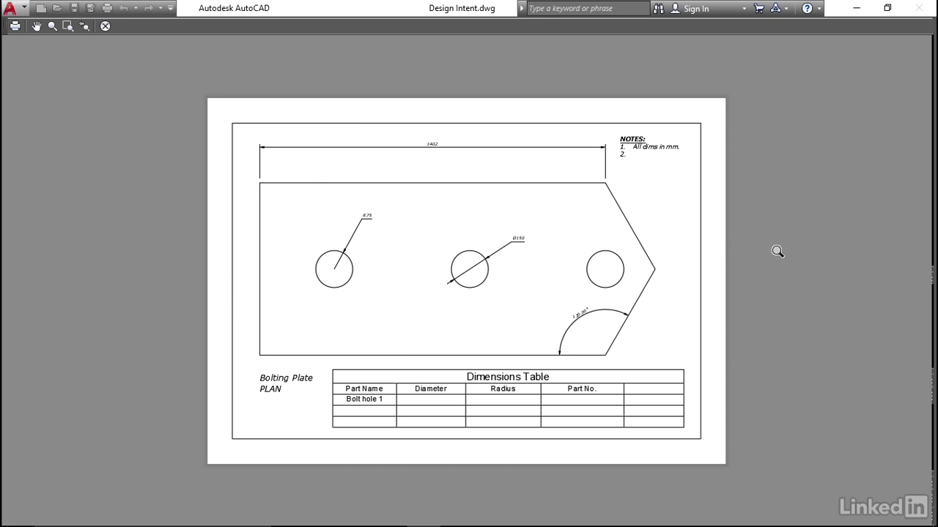
right_click(771, 169)
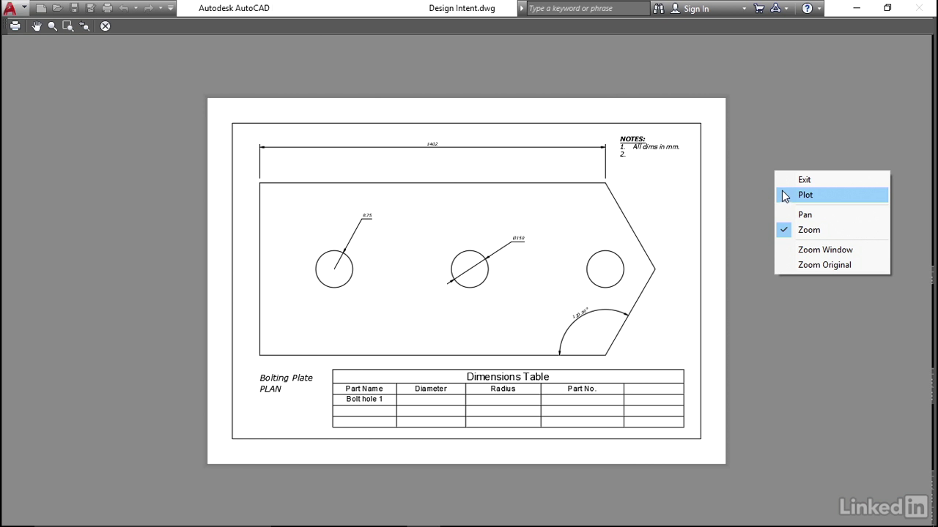
left_click(783, 178)
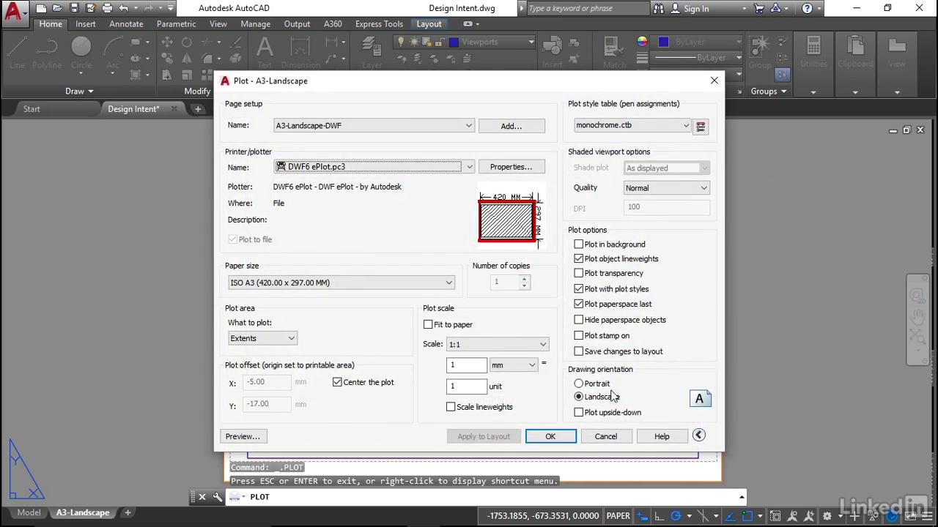
Step: Cancel the Plot dialog without plotting
left_click(605, 437)
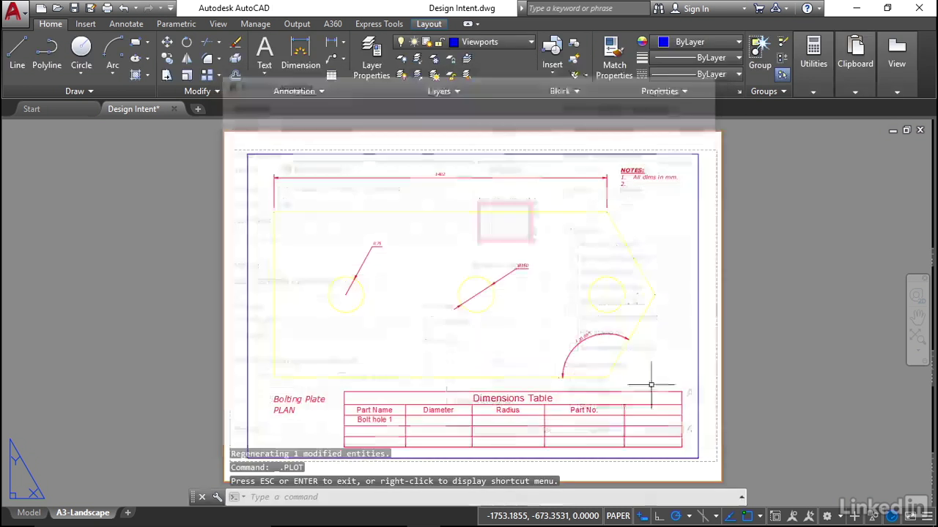